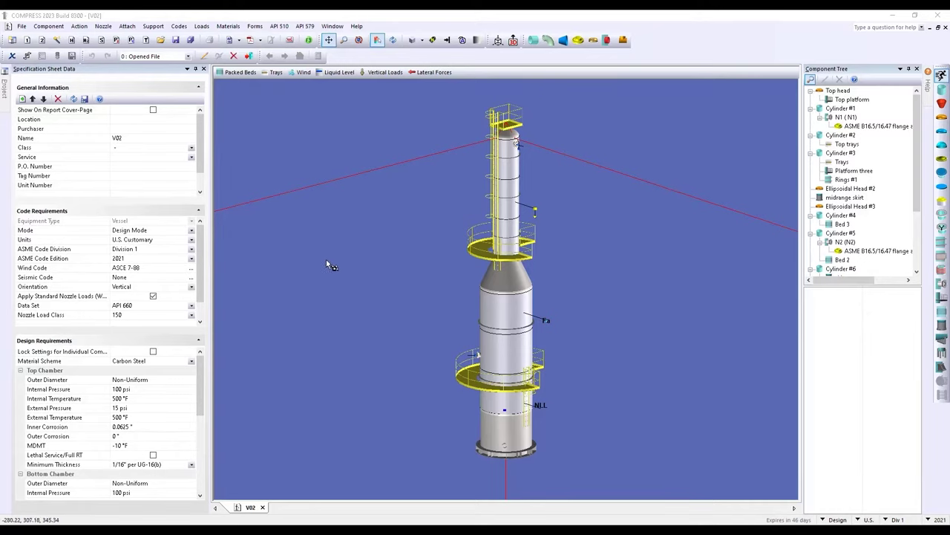
Create the new Division 1 vessel document Comp2 and orbit its empty 3-D view slightly
left_click(22, 27)
mouse_move(84, 38)
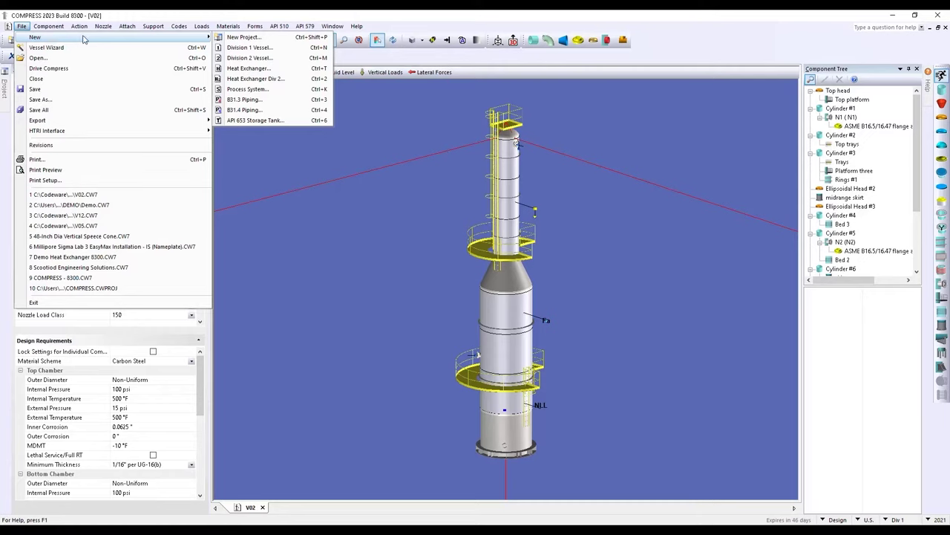
left_click(283, 48)
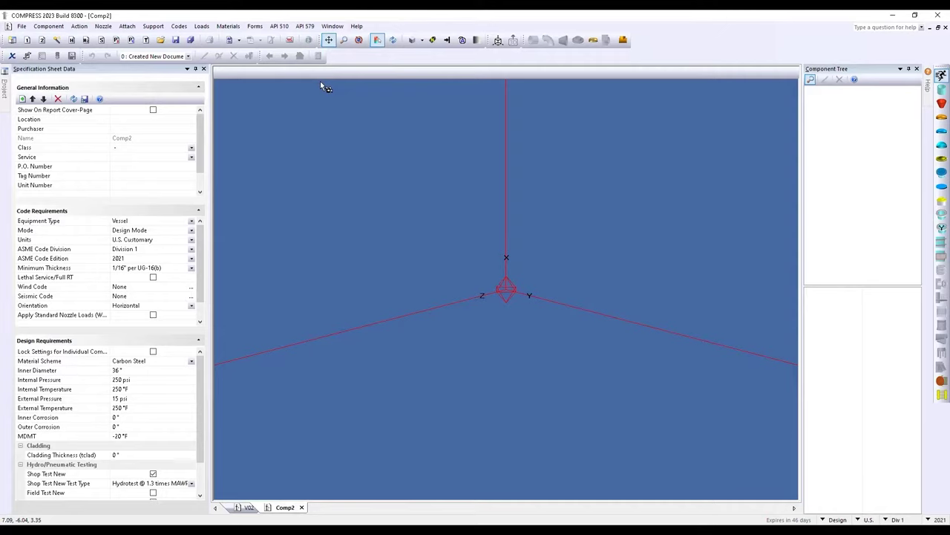
left_click_drag(388, 228, 379, 278)
Add a new field named 'P&ID' under General Information
left_click(23, 100)
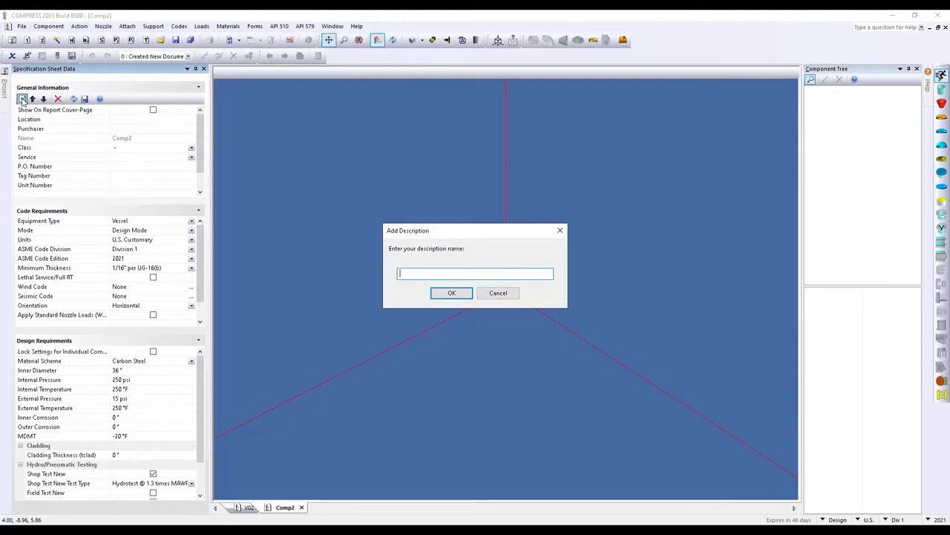
type("P&ID")
key("Return")
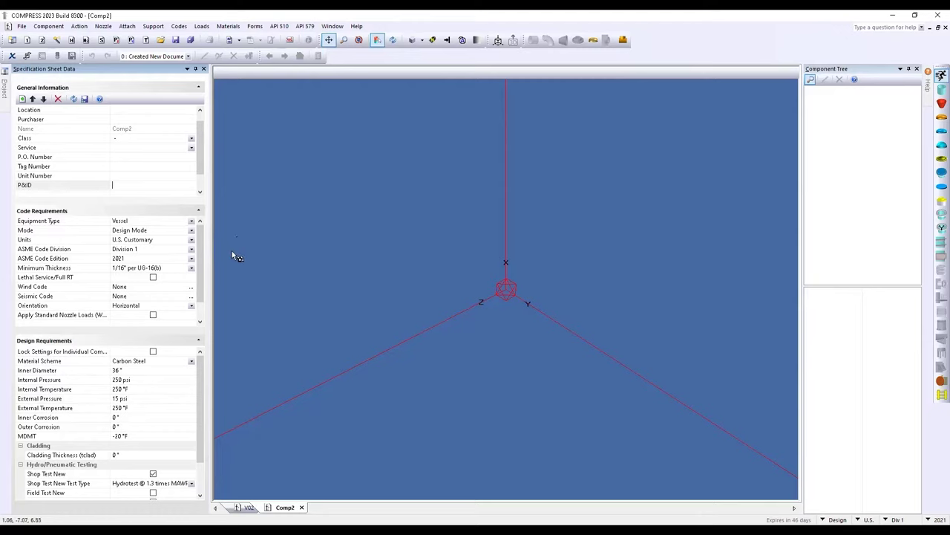
left_click(191, 232)
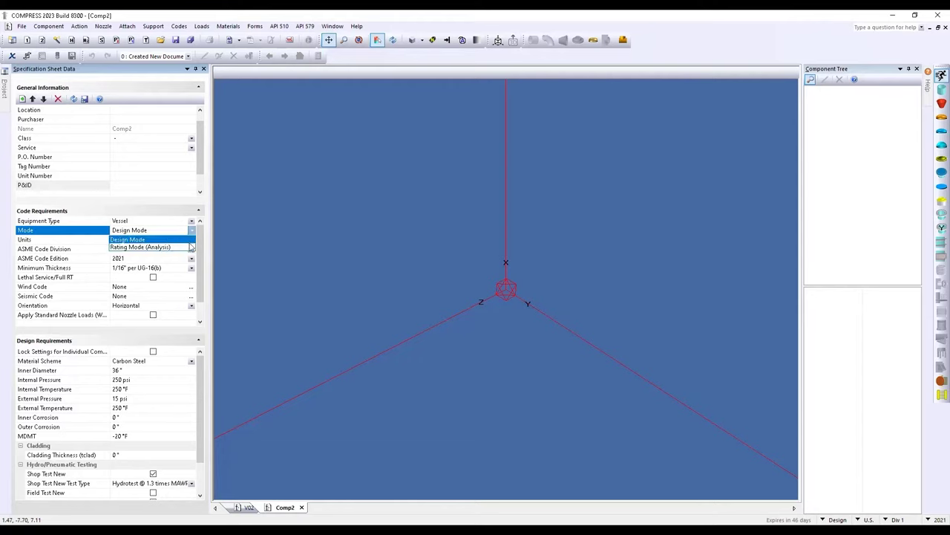
Leave Mode, Units, Code Division and Edition at Design Mode, U.S. Customary, Division 1, 2021
left_click(179, 241)
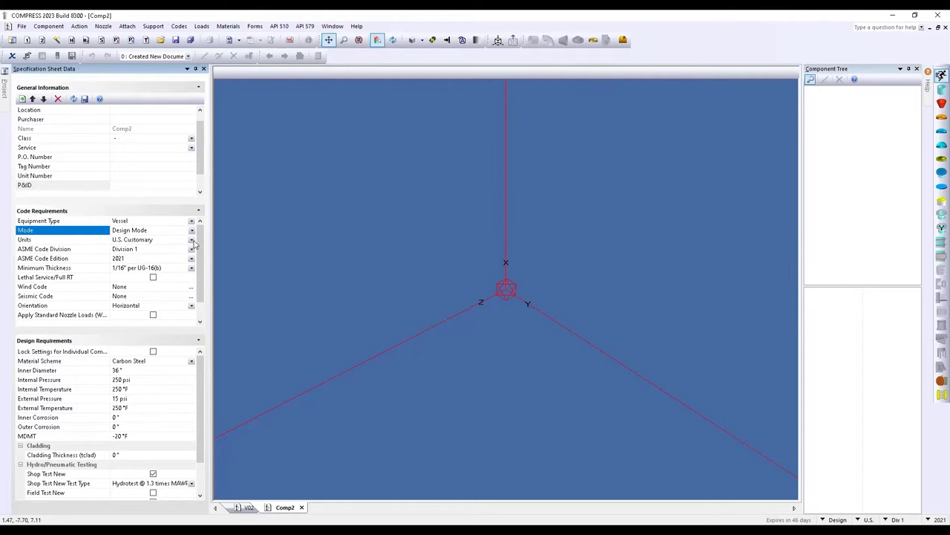
left_click(192, 241)
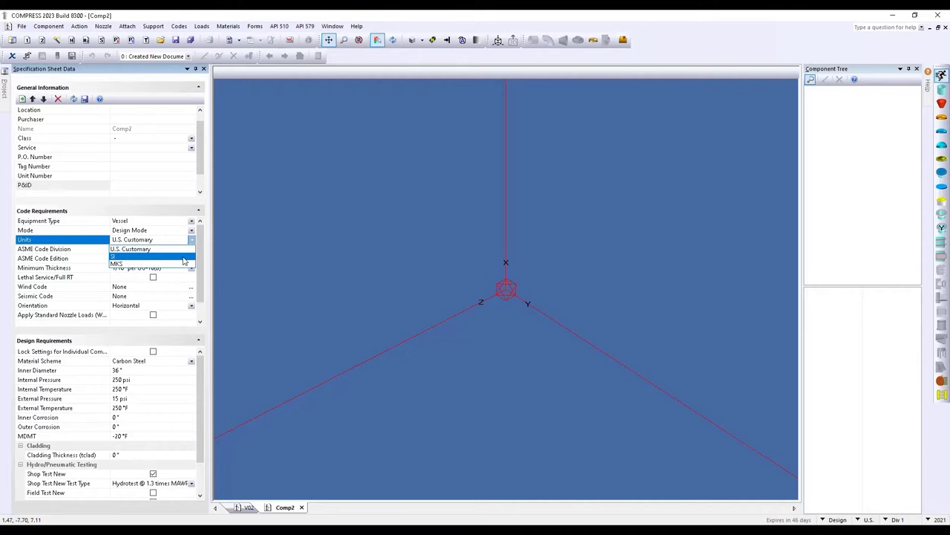
left_click(182, 257)
left_click(191, 250)
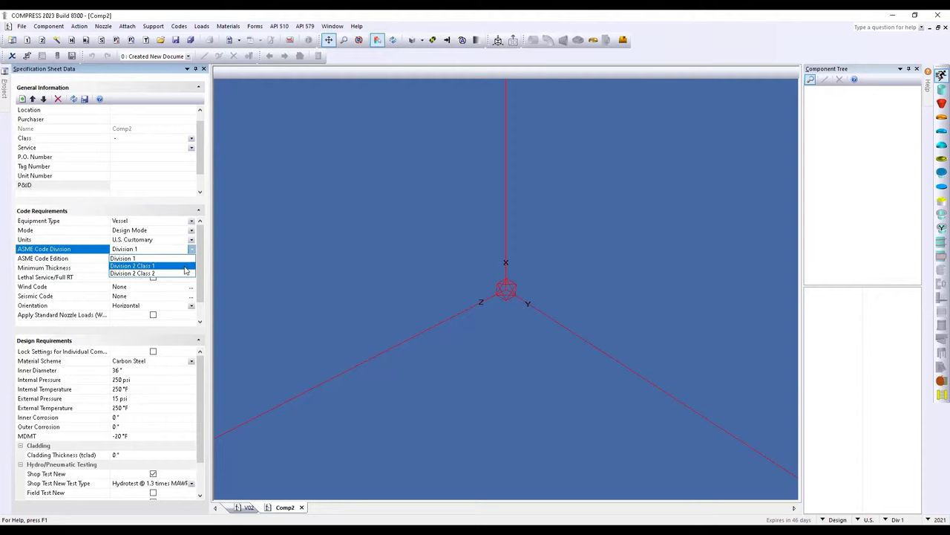
left_click(189, 258)
left_click(192, 259)
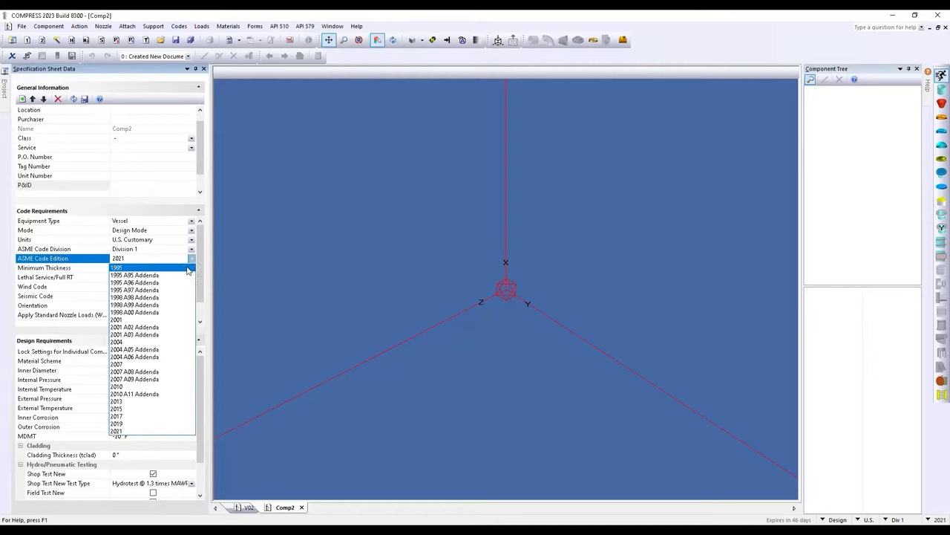
left_click(280, 312)
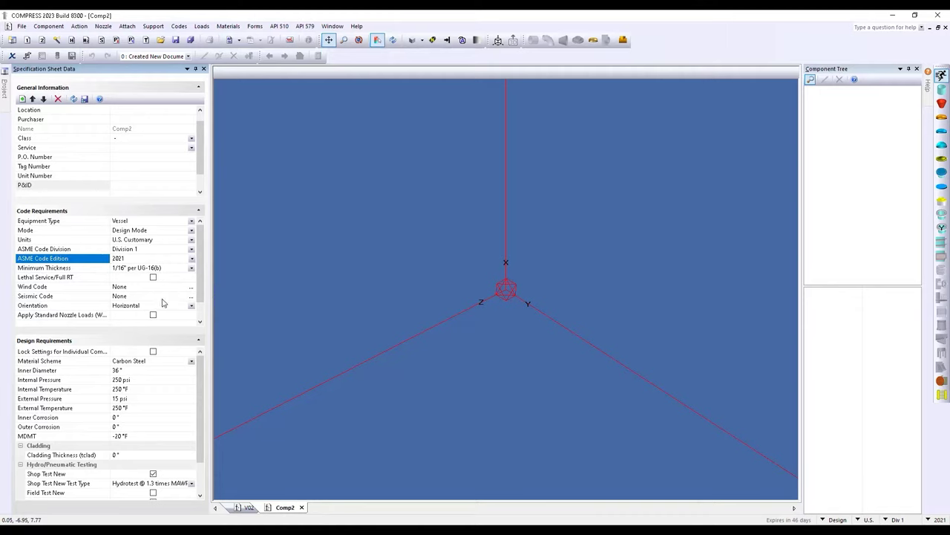
left_click(179, 27)
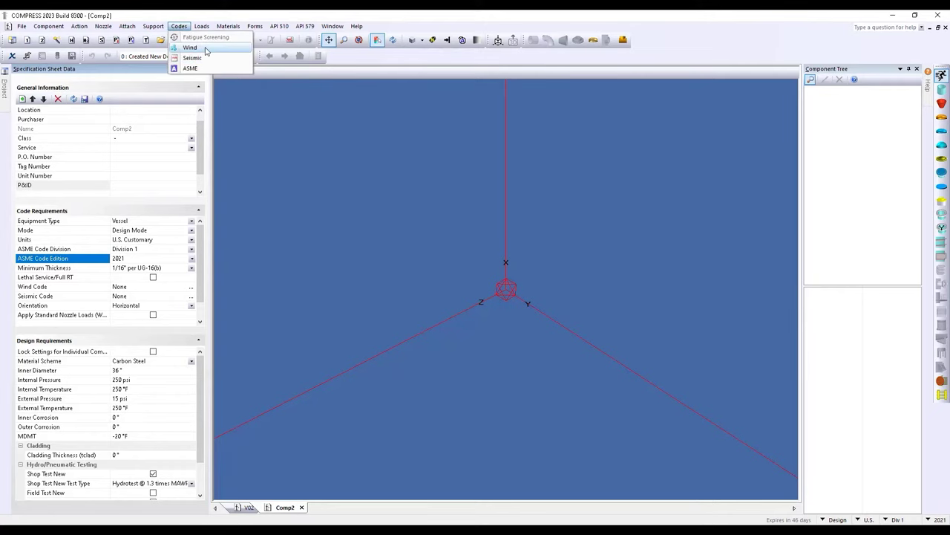
Choose ASCE 7-22 Ground Supported as the seismic code and accept the settings
left_click(192, 58)
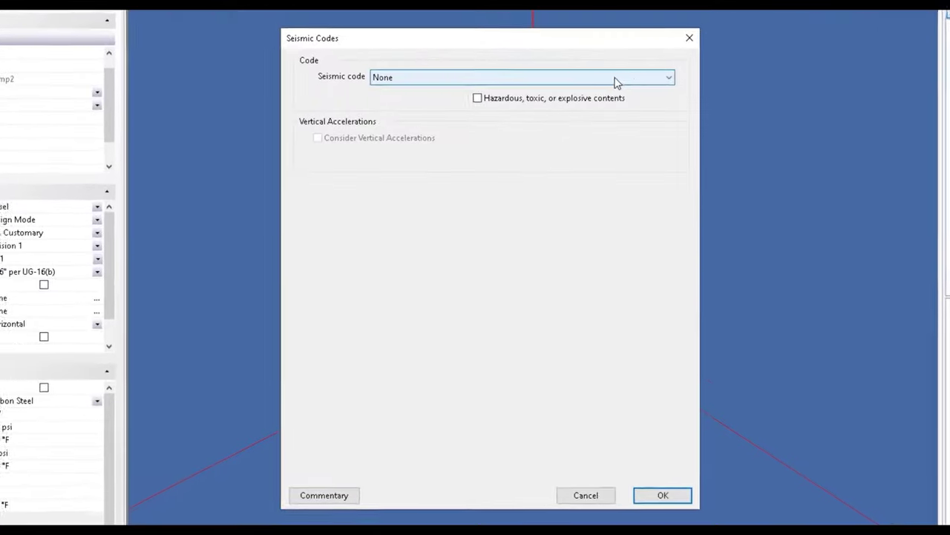
left_click(663, 77)
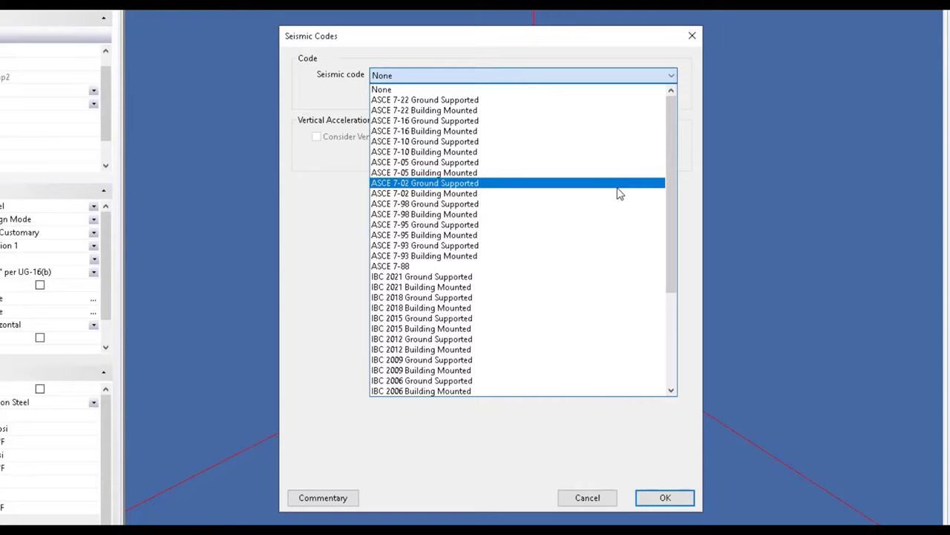
scroll(596, 279, "down", 5)
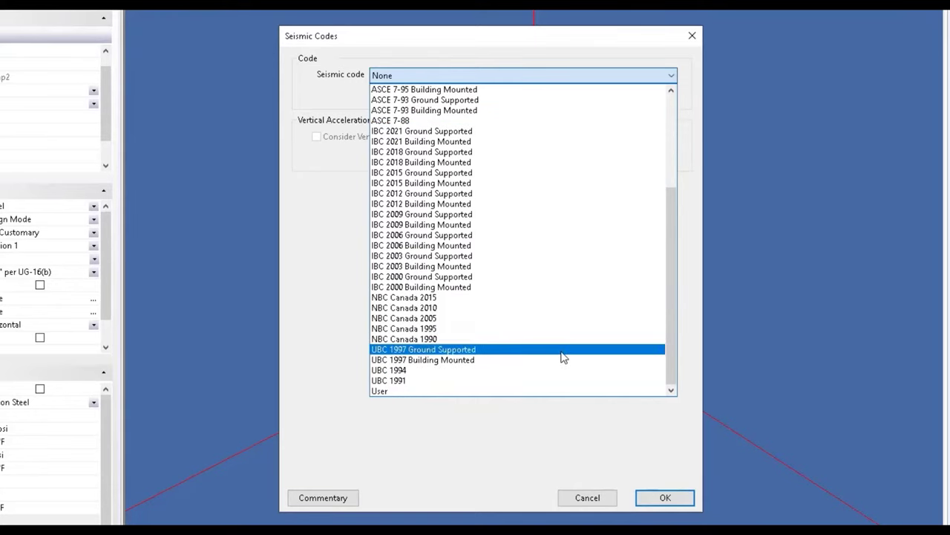
scroll(563, 394, "up", 5)
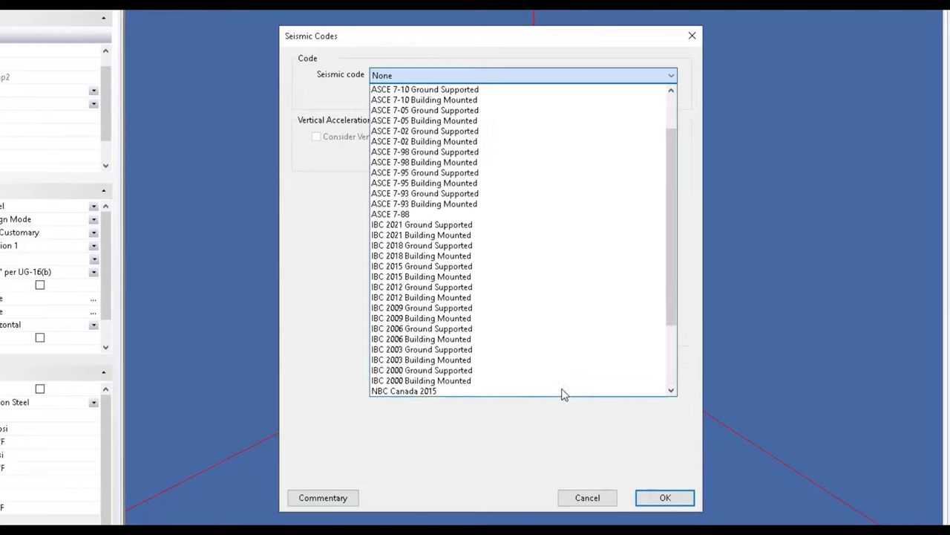
left_click(523, 100)
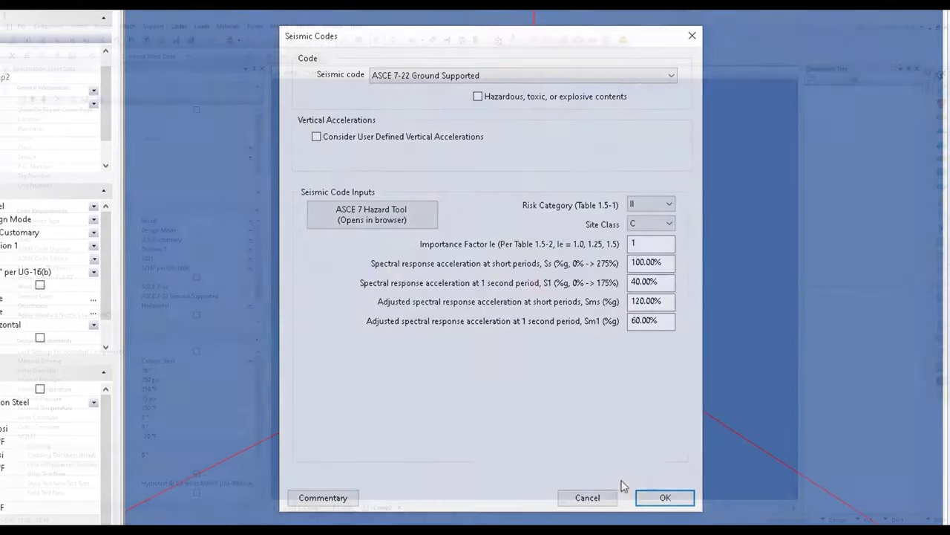
left_click(665, 497)
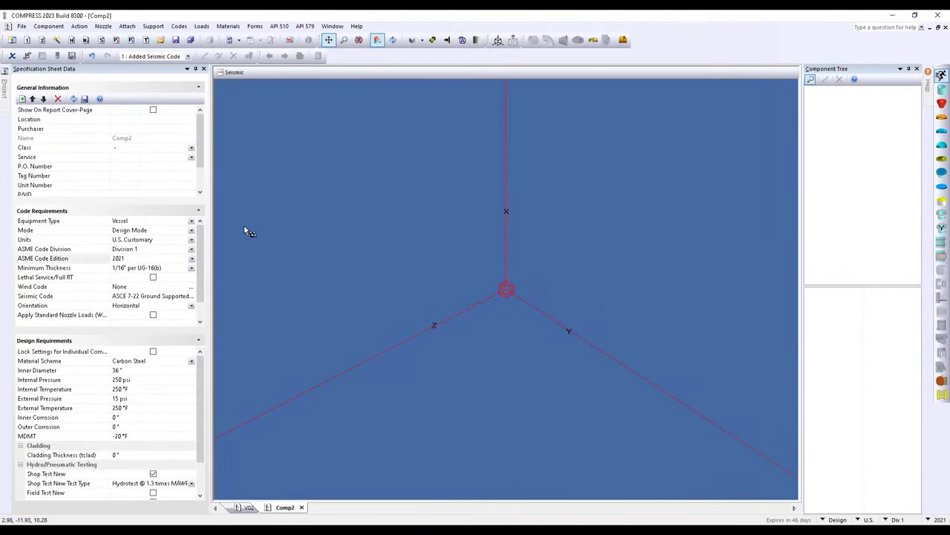
Set the vessel orientation in Code Requirements to Vertical
left_click(192, 306)
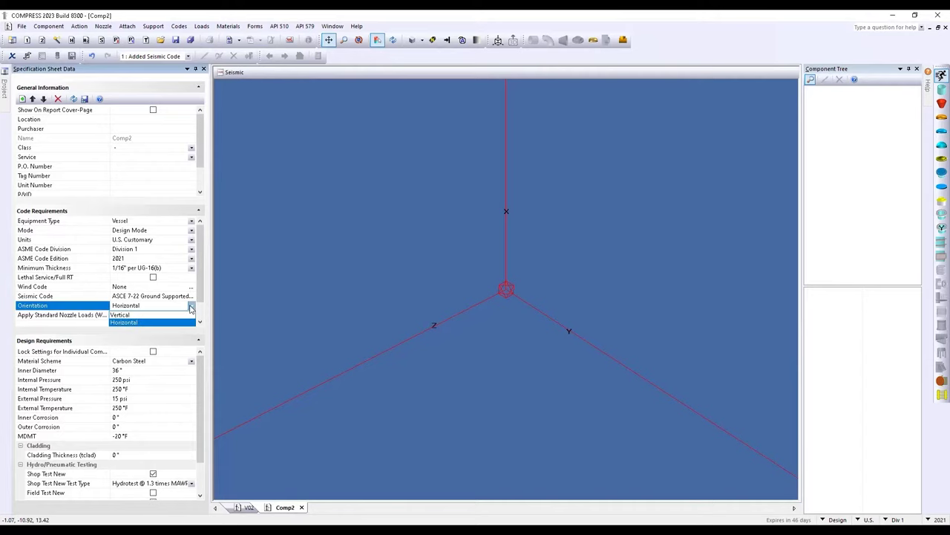
left_click(129, 316)
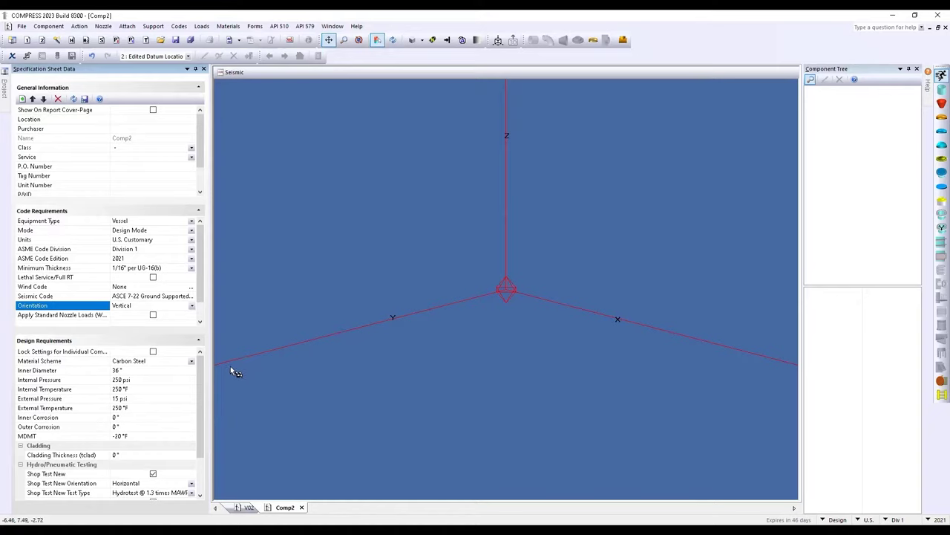
left_click(192, 361)
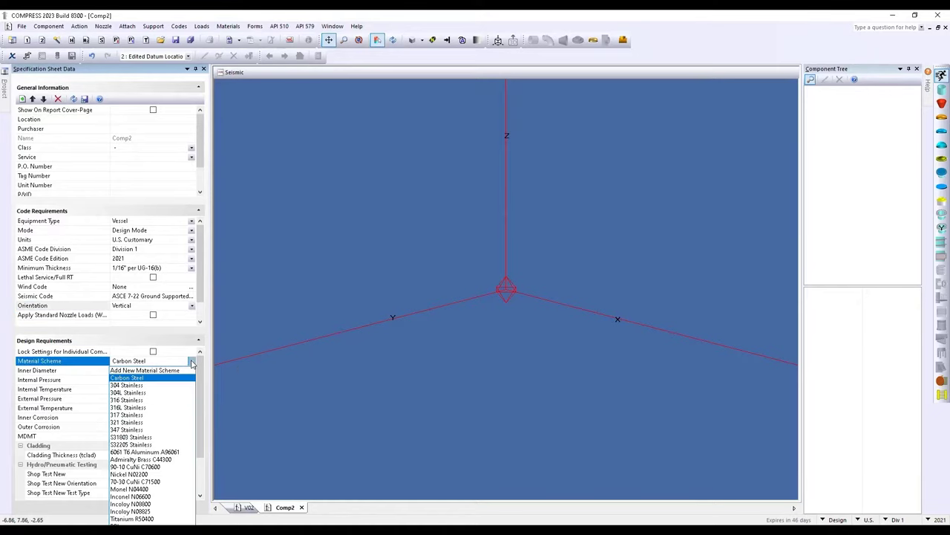
Keep the Carbon Steel material scheme and the 36" inner diameter
left_click(153, 379)
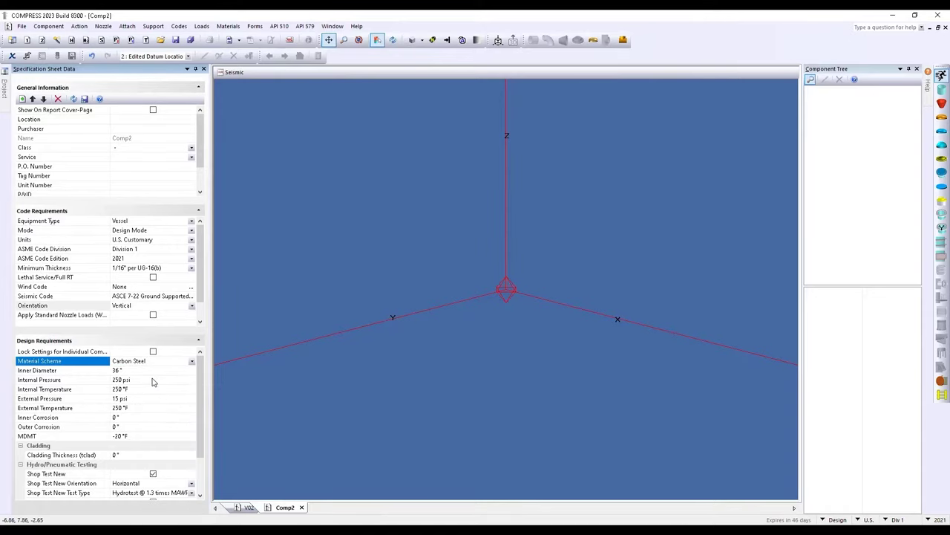
left_click(162, 371)
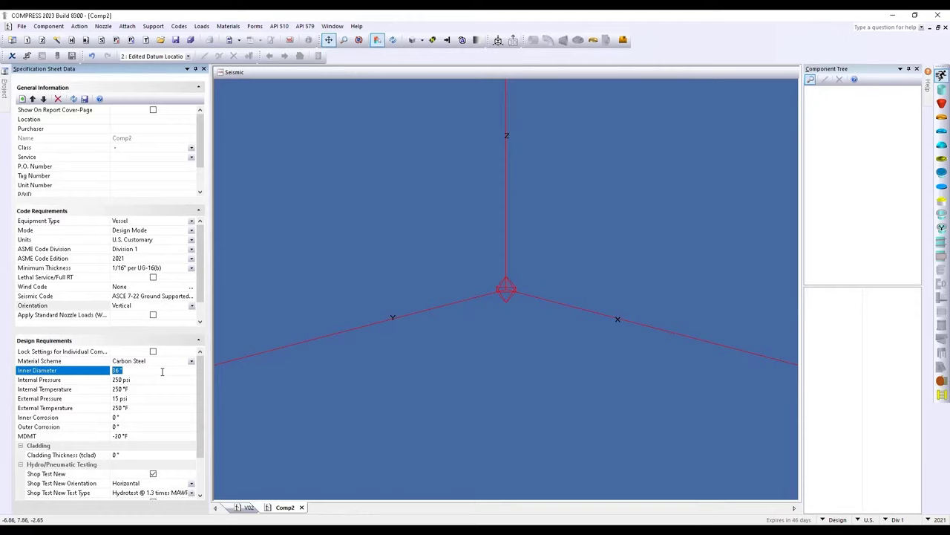
key("Return")
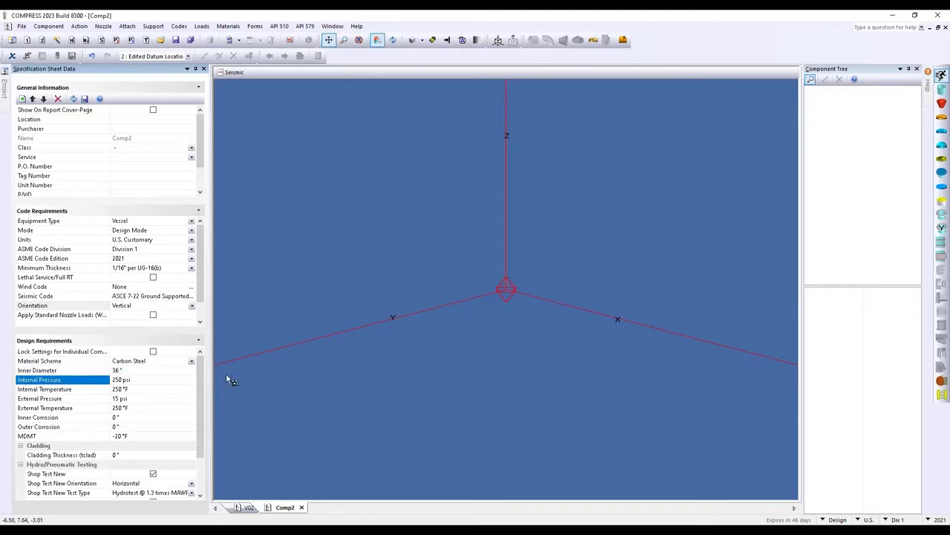
key("Down")
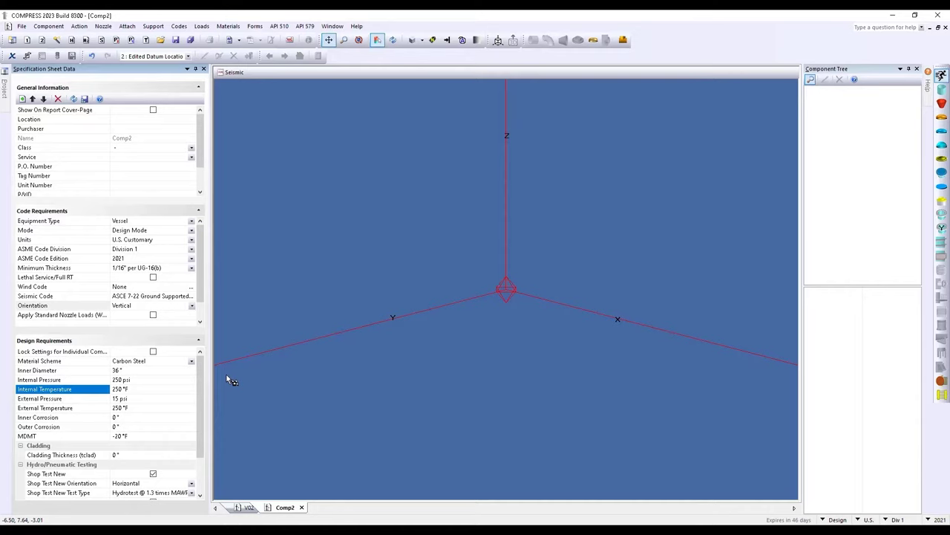
key("Down")
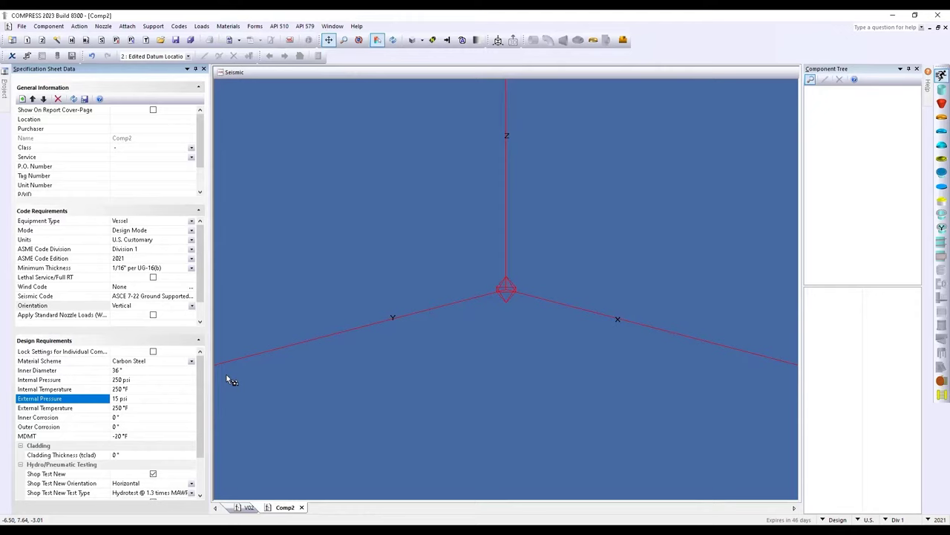
Set external pressure to 15 psi, external temperature to 100C (212 °F), and inner corrosion to 0.0625"
type("0")
key("Return")
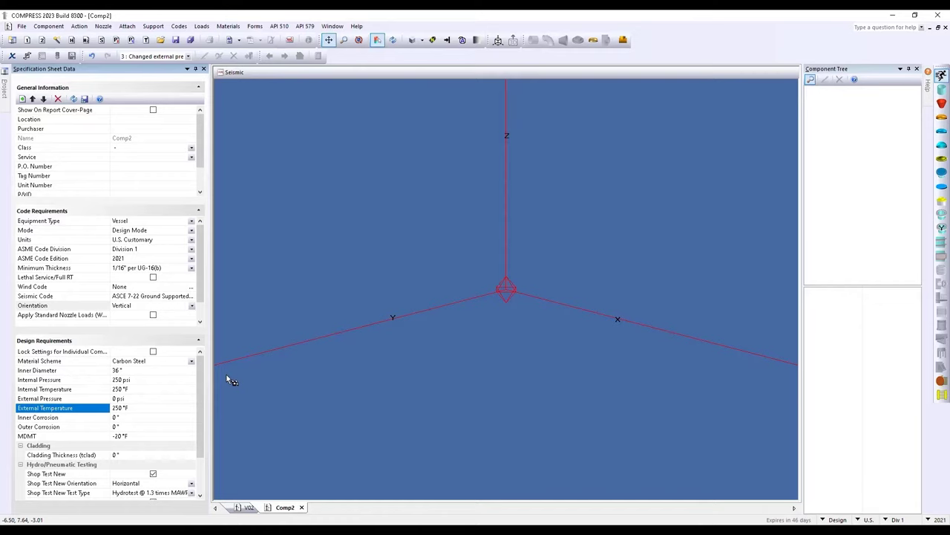
left_click(162, 398)
type("15")
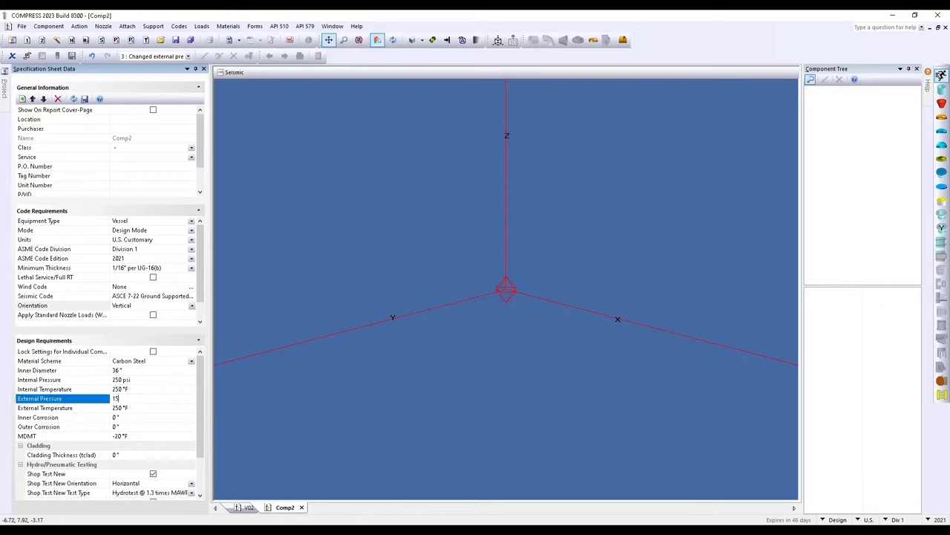
key("Return")
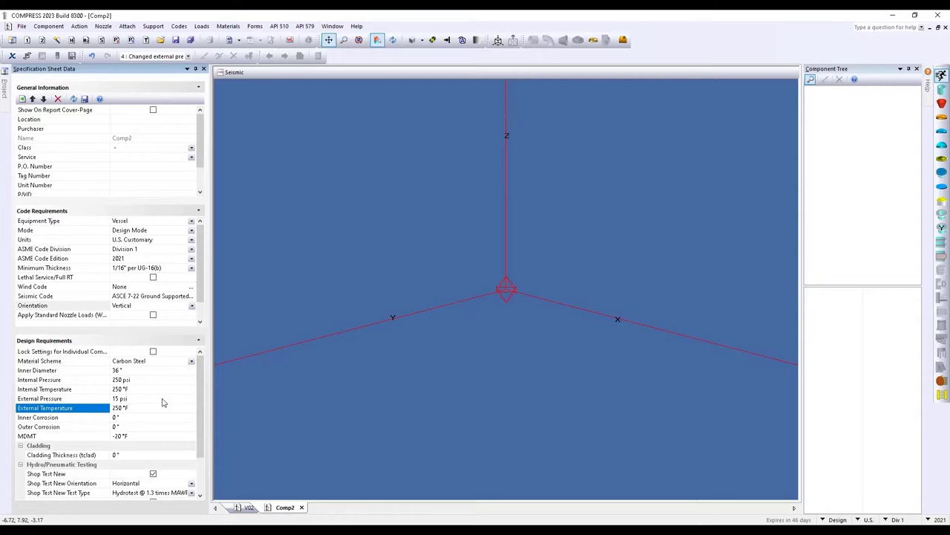
type("100C")
key("Return")
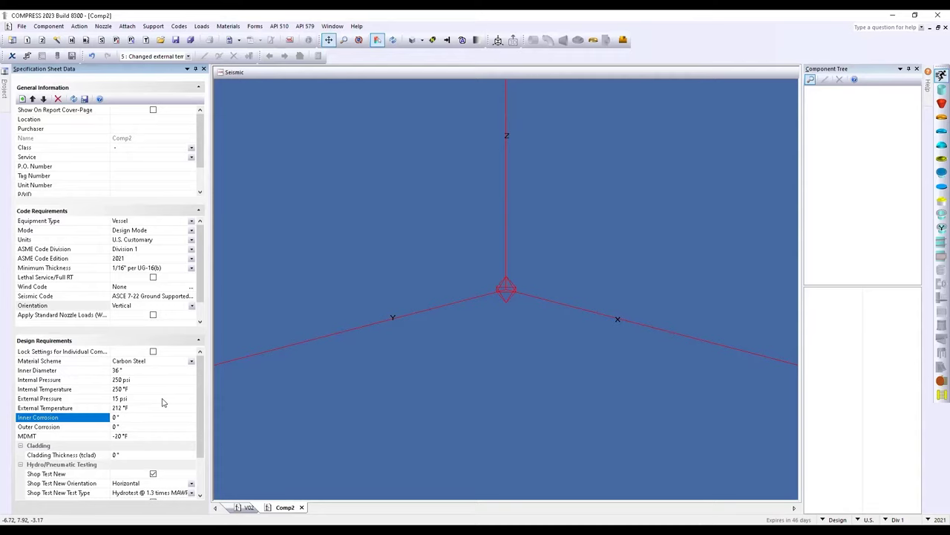
type(".0625")
key("Return")
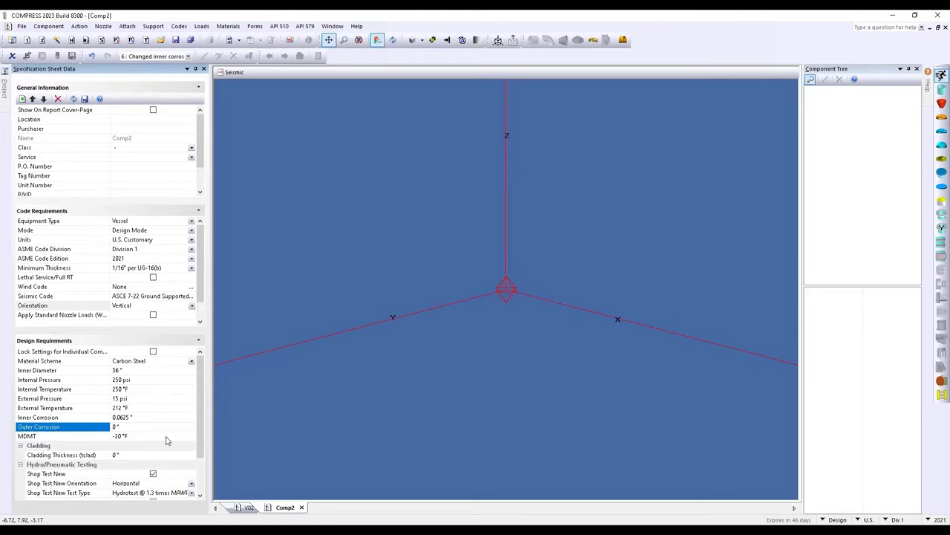
Widen the specification panel, keep the 1.3 × MAWP hydrotest, and leave Field Test Corroded off
scroll(200, 430, "down", 2)
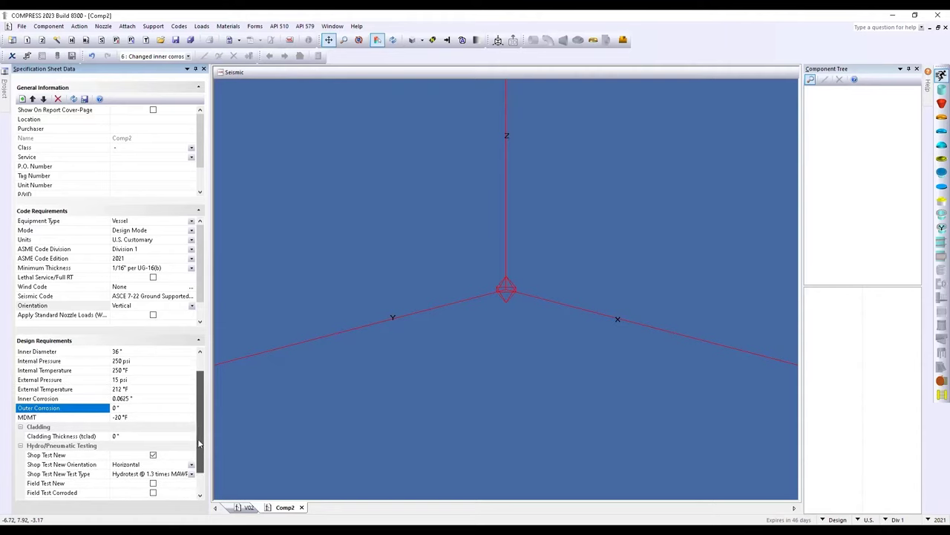
left_click(137, 417)
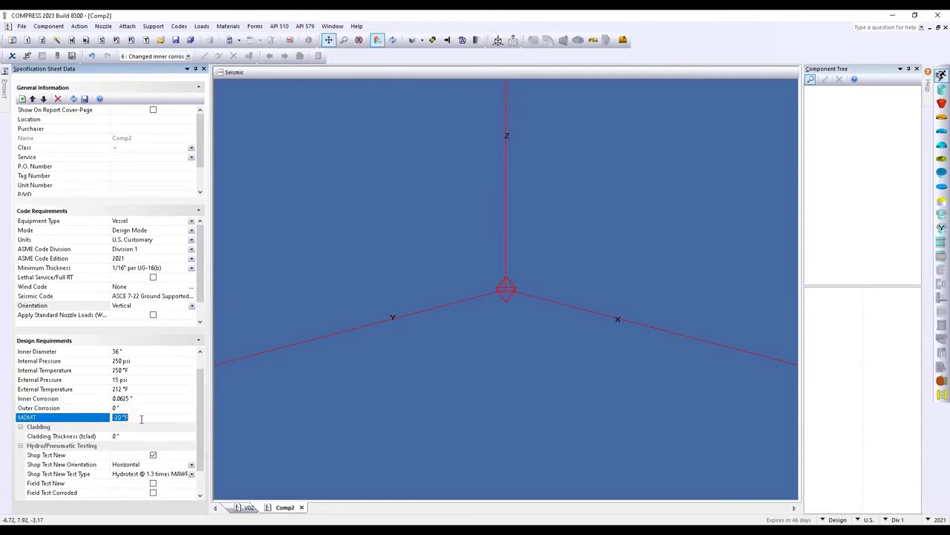
left_click(140, 437)
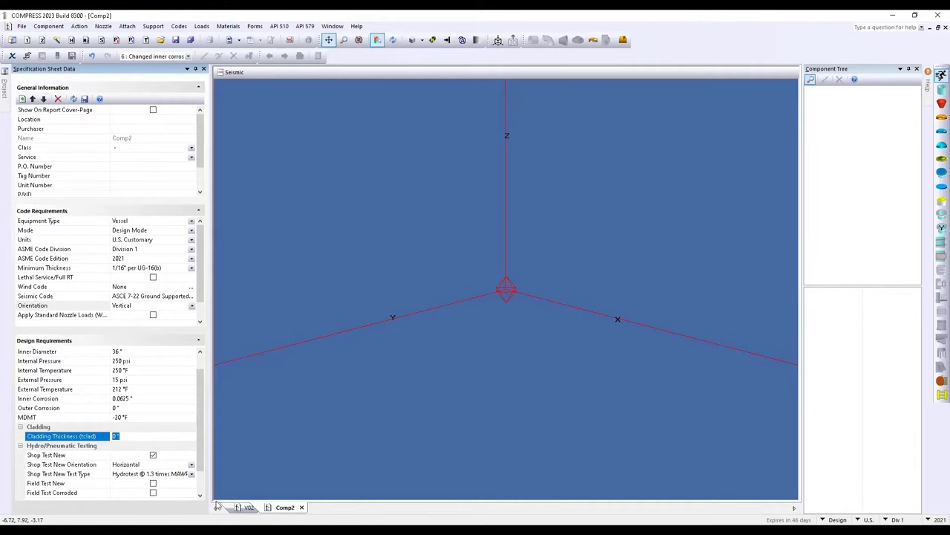
left_click_drag(209, 468, 272, 468)
left_click(250, 473)
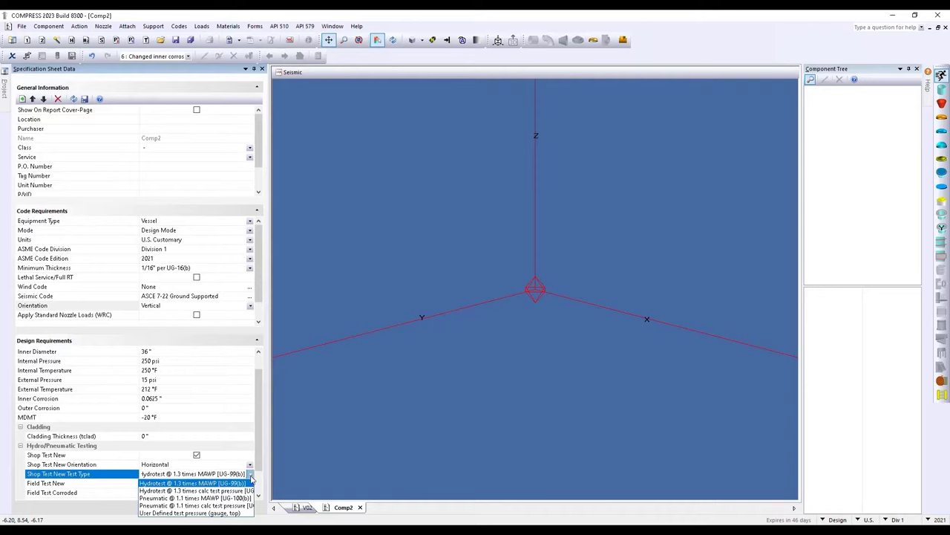
left_click(215, 483)
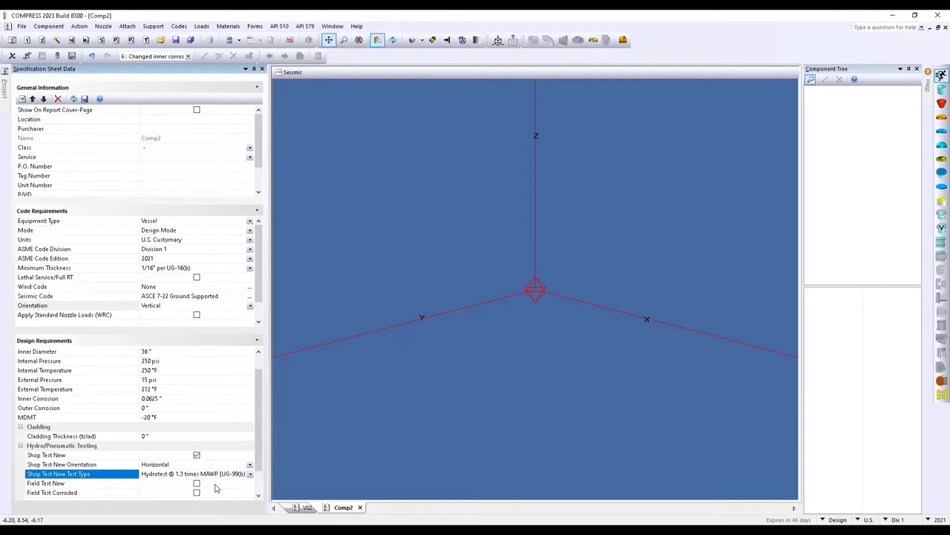
left_click(197, 492)
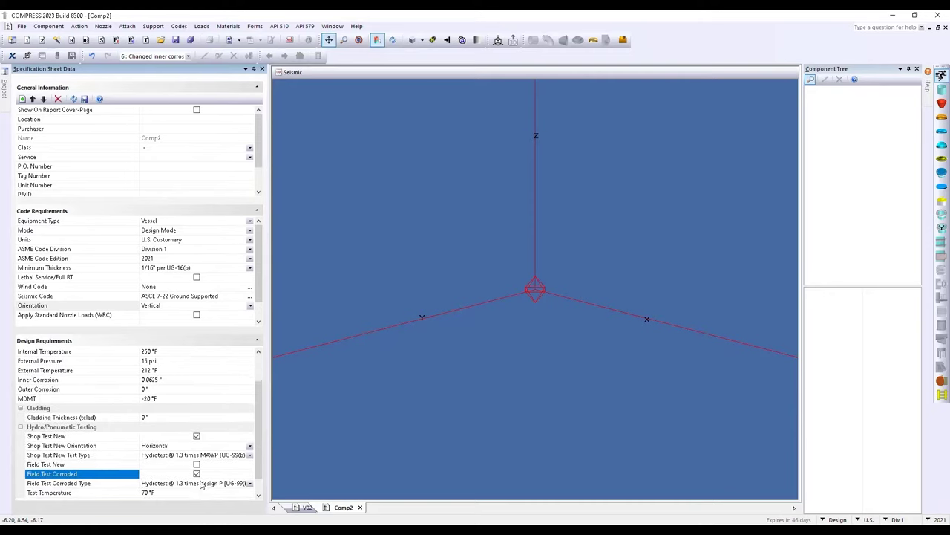
left_click(197, 474)
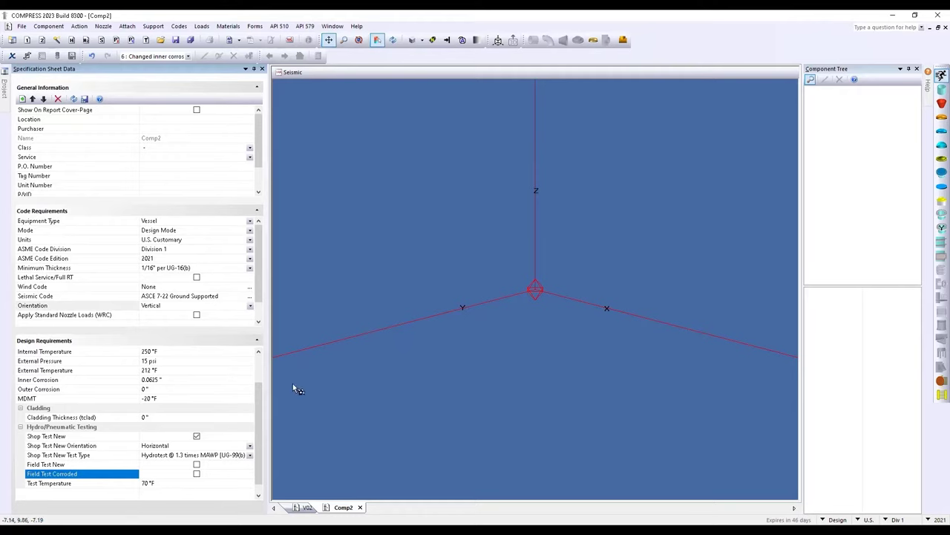
Place Cylinder #1 (SA-516 70, 36" ID, 96" long) in the 3-D model
scroll(154, 407, "up", 2)
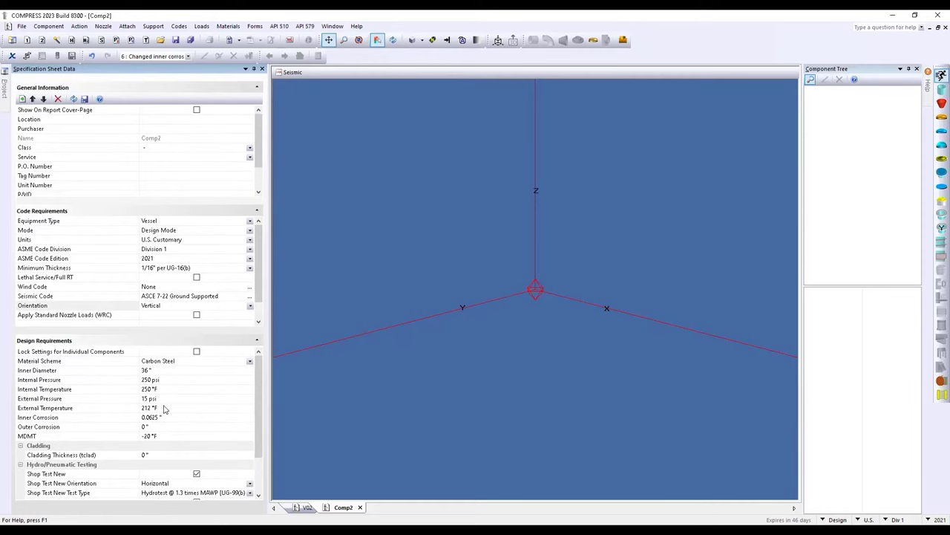
left_click_drag(563, 321, 552, 415)
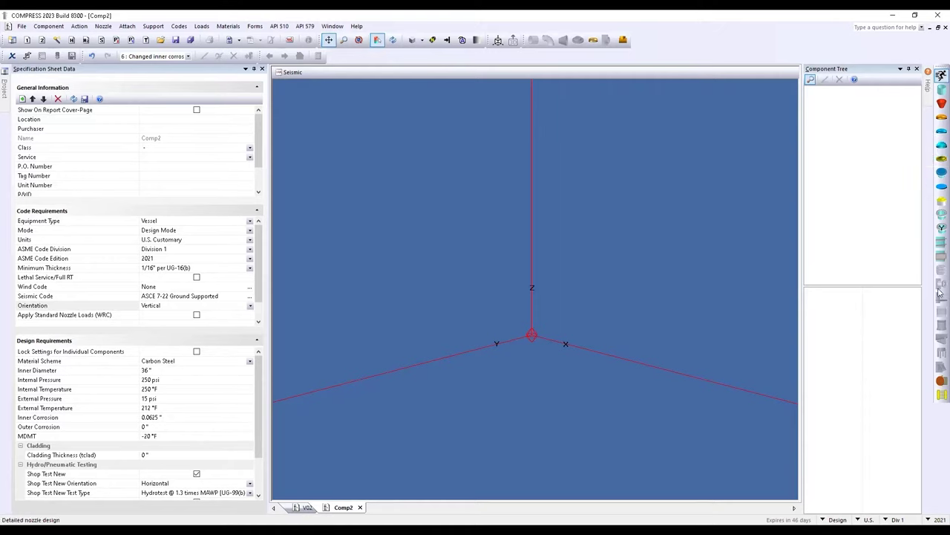
left_click(941, 366)
left_click(943, 90)
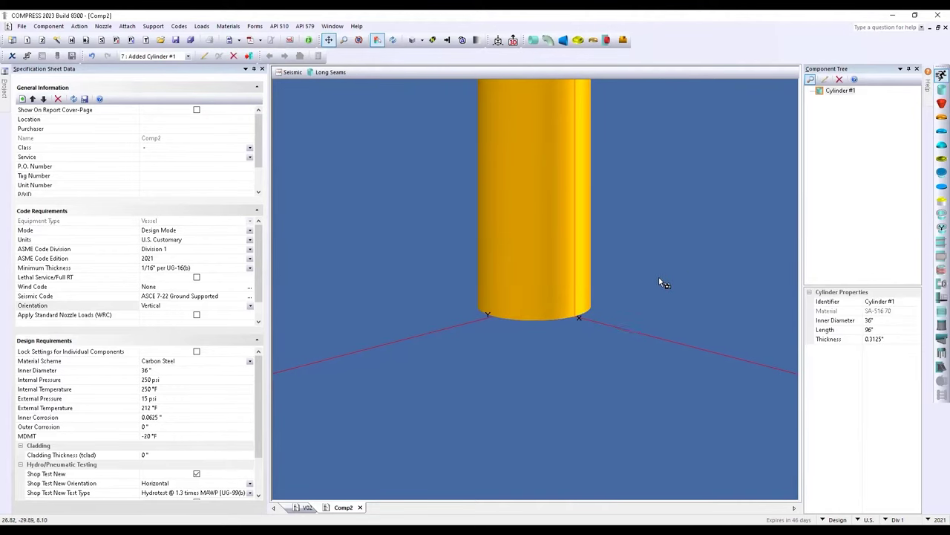
scroll(643, 360, "down", 3)
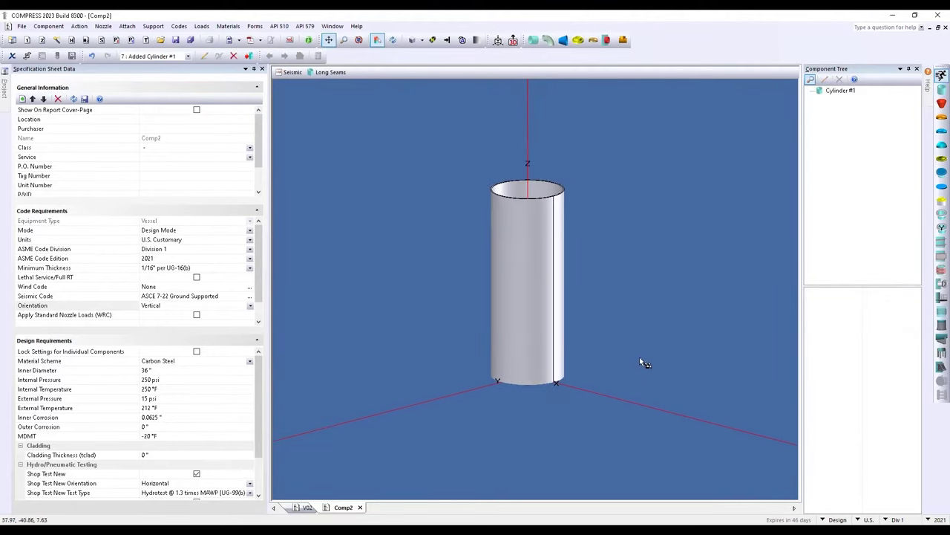
scroll(662, 353, "down", 2)
scroll(607, 337, "up", 2)
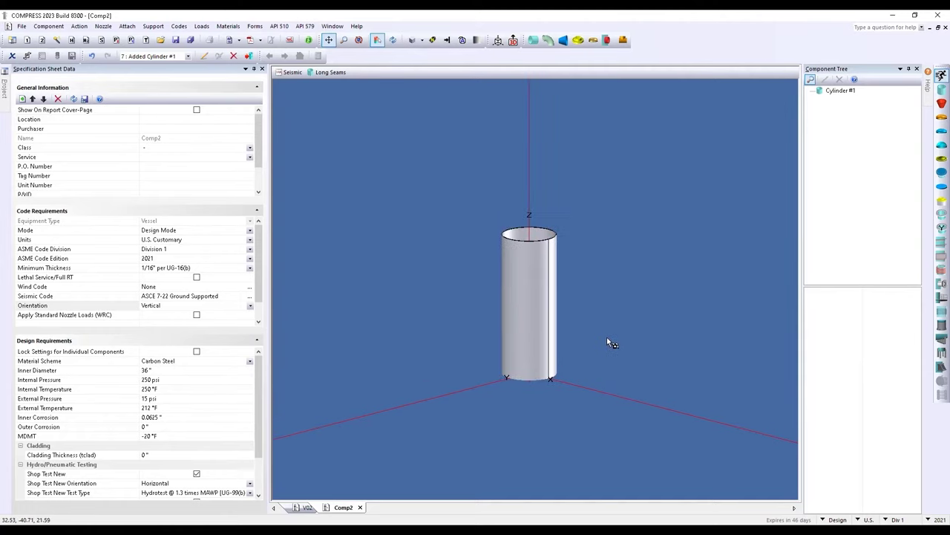
Select Cylinder #1 and choose Add Material... from its Material list
left_click(536, 289)
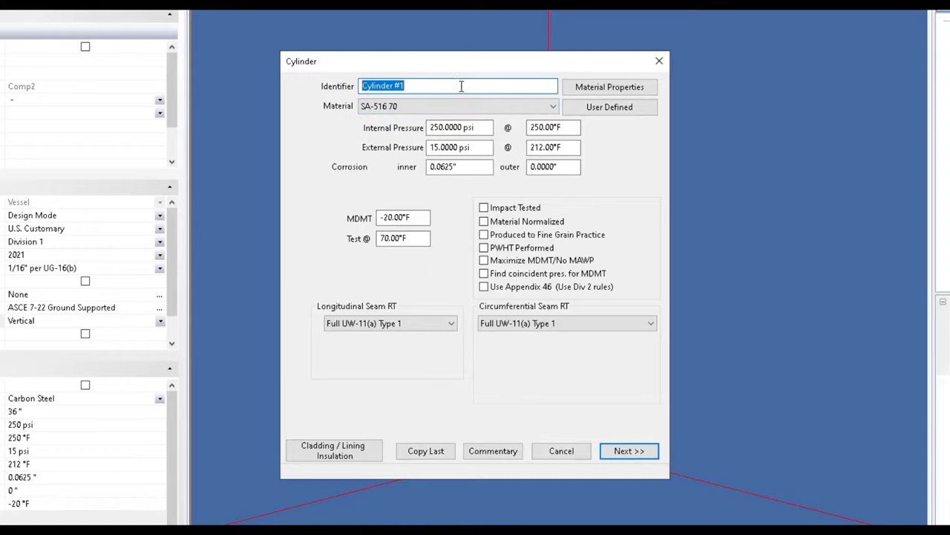
left_click(553, 109)
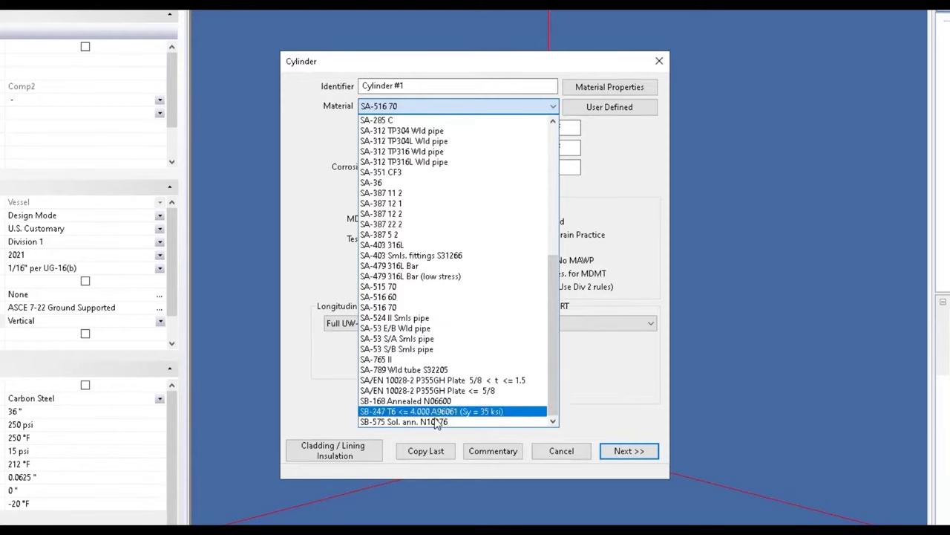
scroll(436, 371, "up", 4)
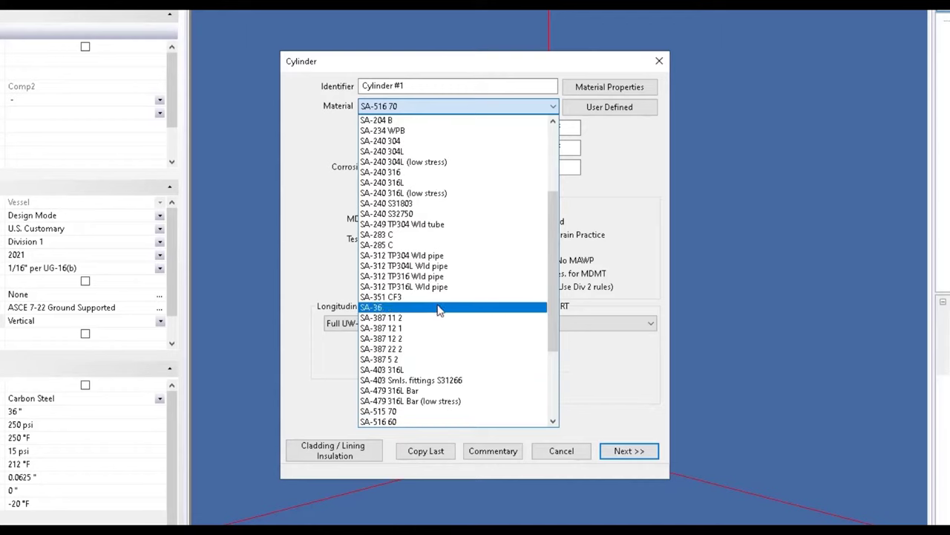
scroll(451, 223, "up", 4)
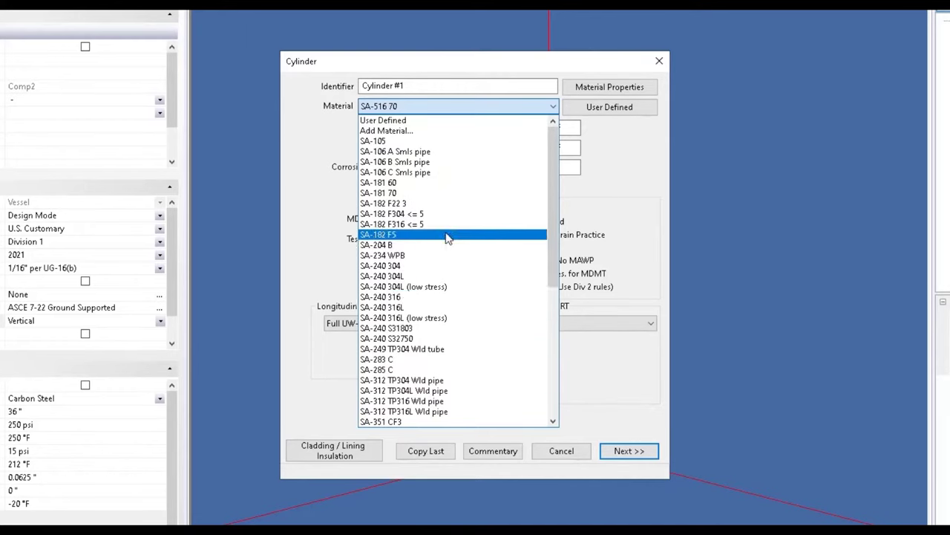
left_click(387, 130)
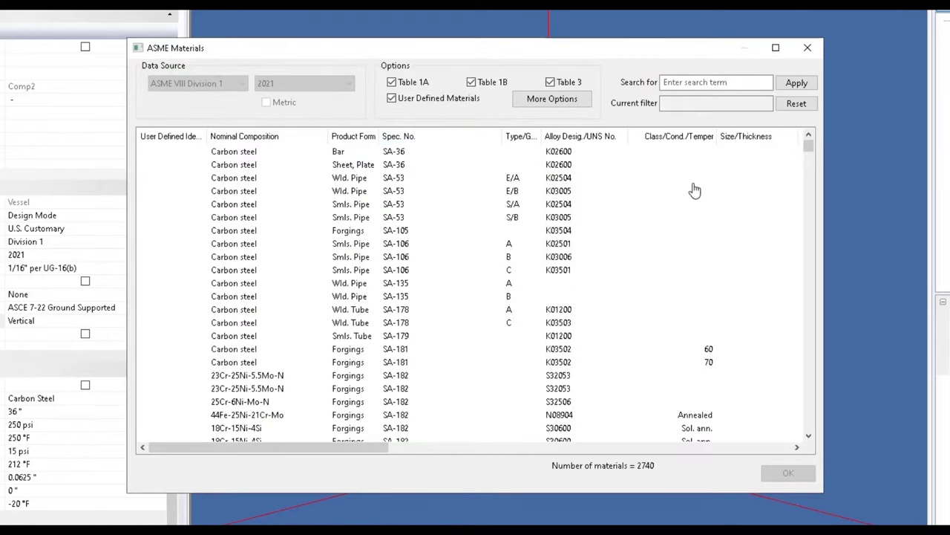
Filter the ASME materials list for SA-36, then close the database without changing the material
left_click(684, 83)
type("S")
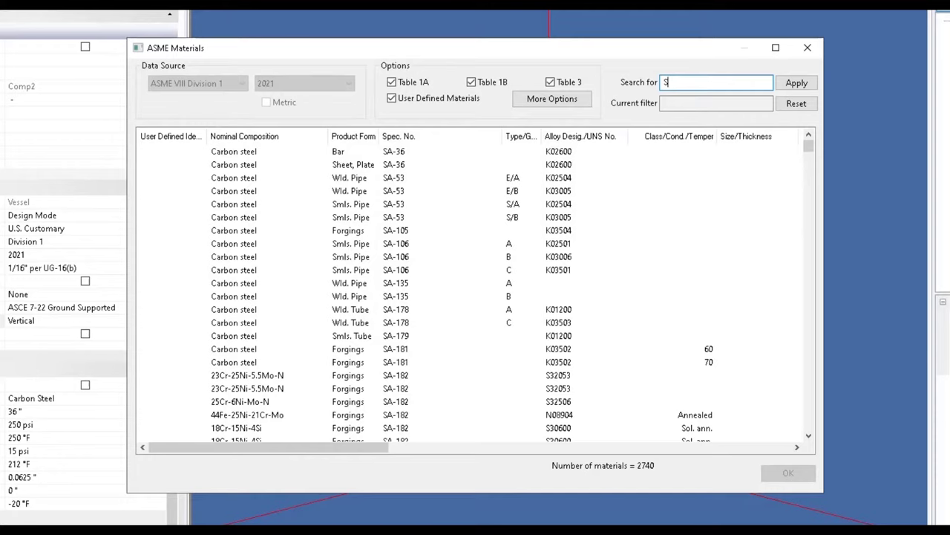
type("A-36")
key("Return")
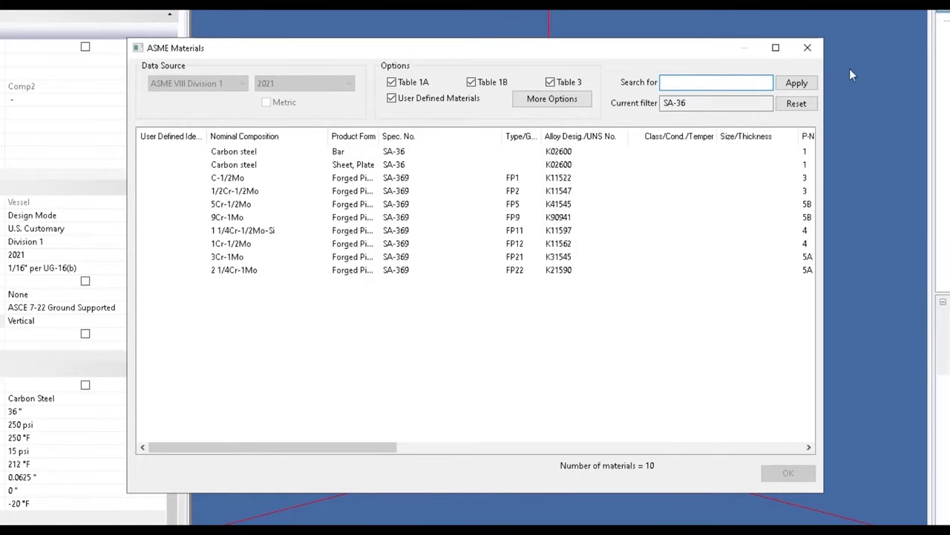
left_click(807, 47)
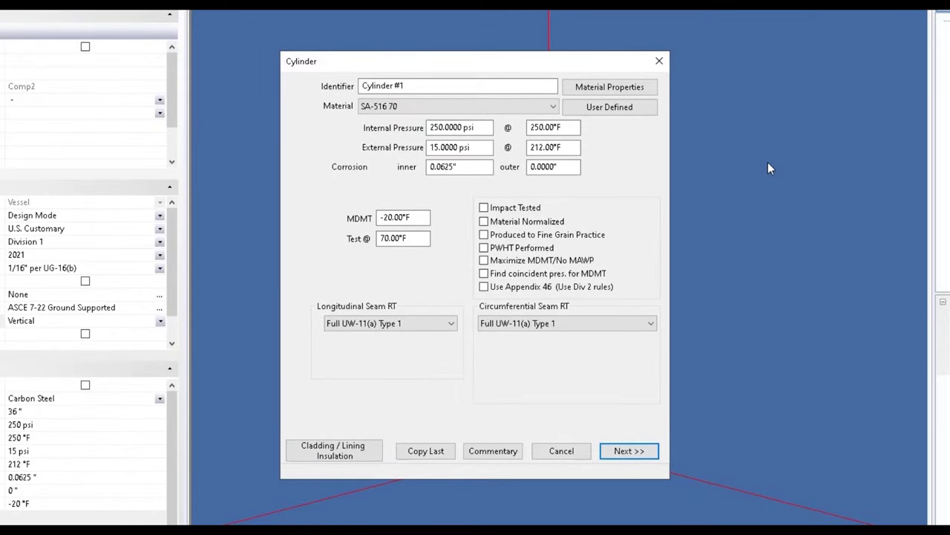
Review SA-516 70 properties, keep Full UW-11(a) Type 1 longitudinal seam RT, and continue
left_click(649, 86)
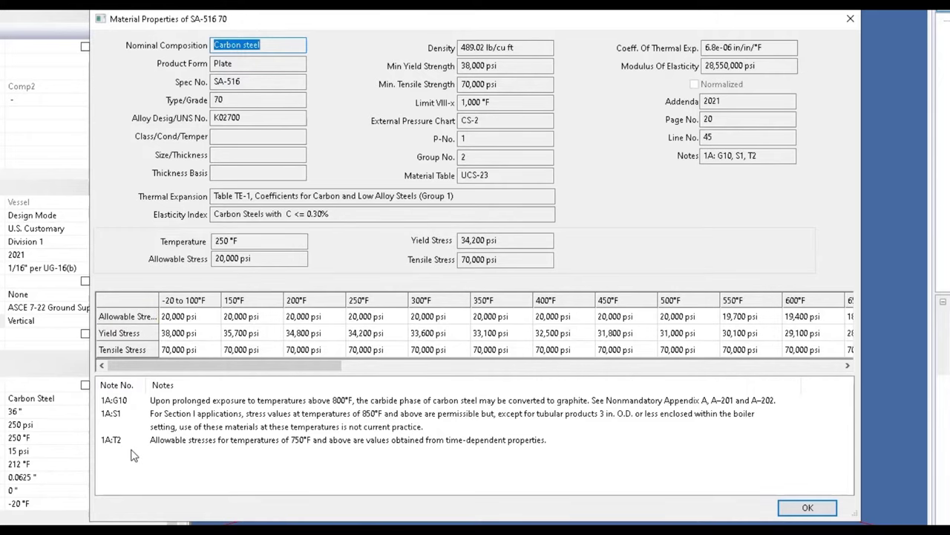
left_click(830, 511)
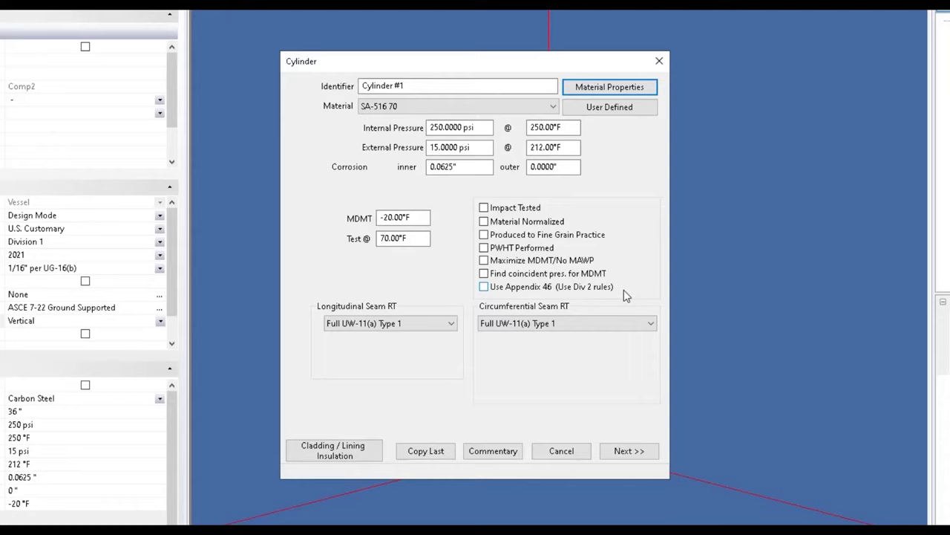
left_click(449, 323)
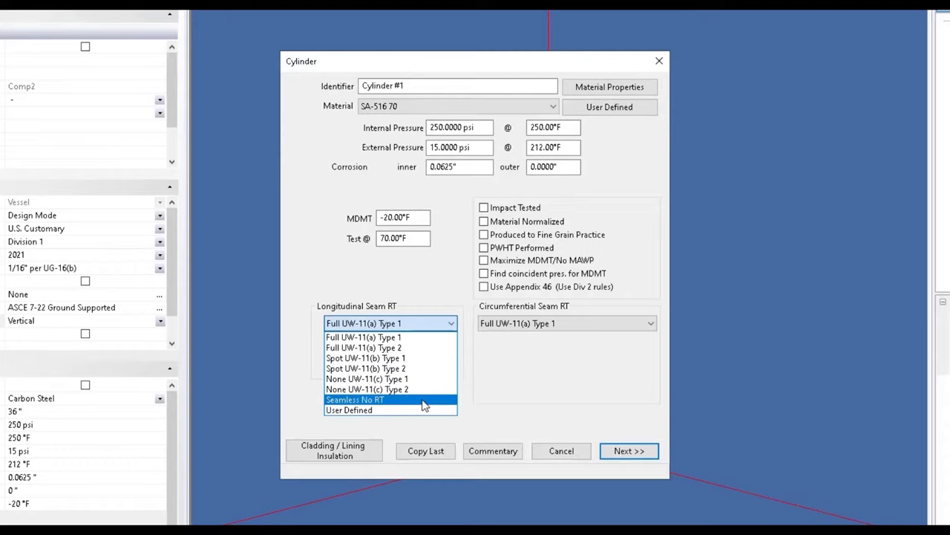
left_click(453, 345)
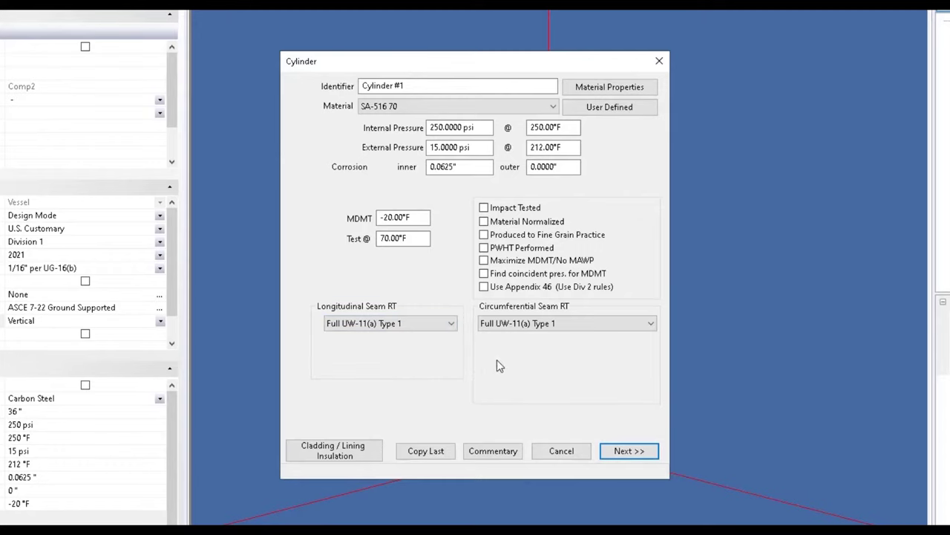
left_click(623, 453)
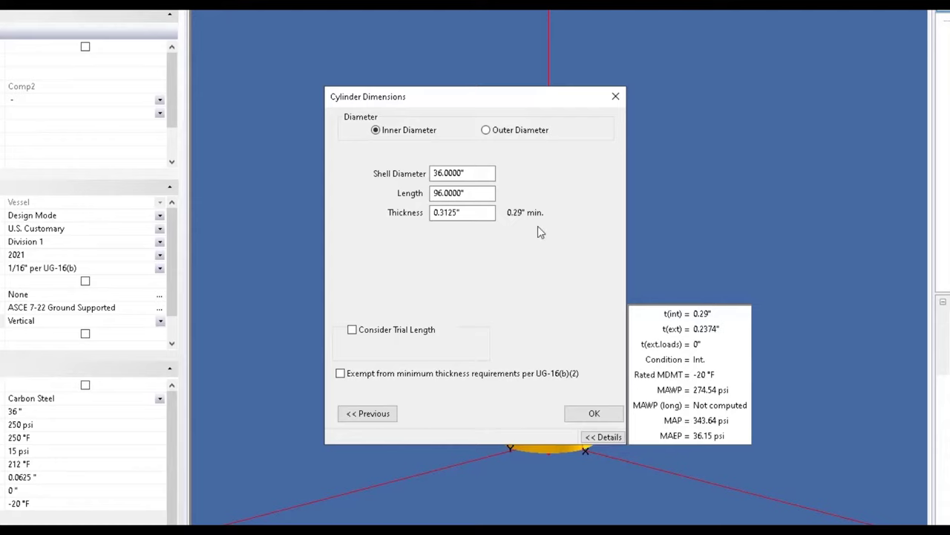
double_click(490, 172)
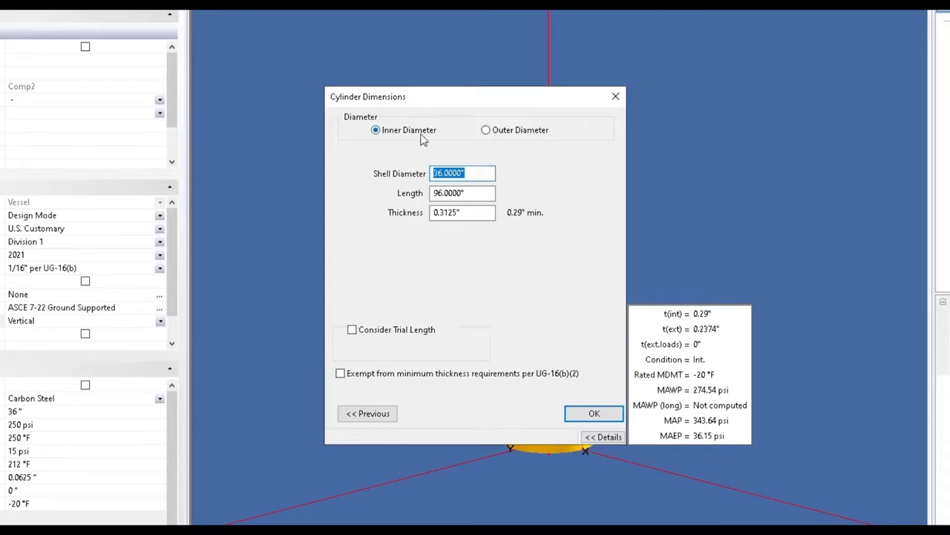
double_click(478, 193)
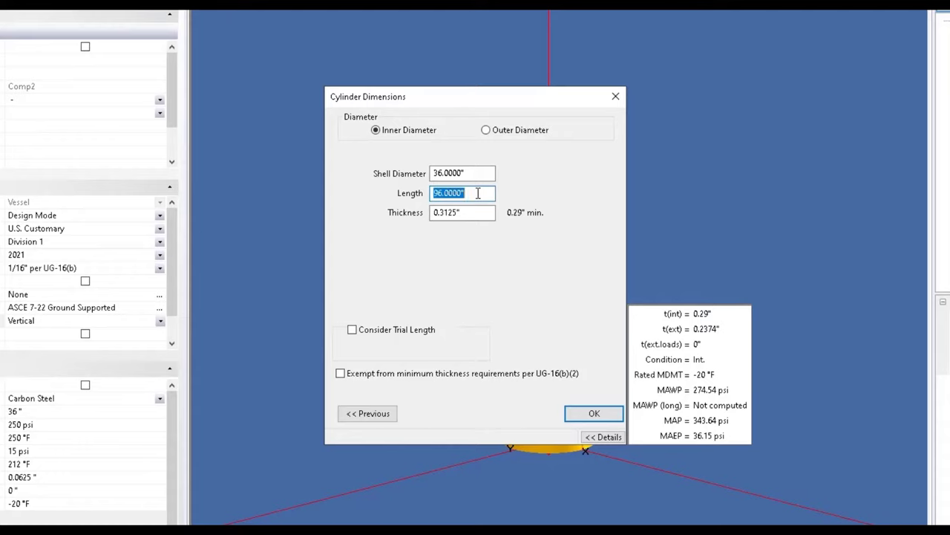
key("Tab")
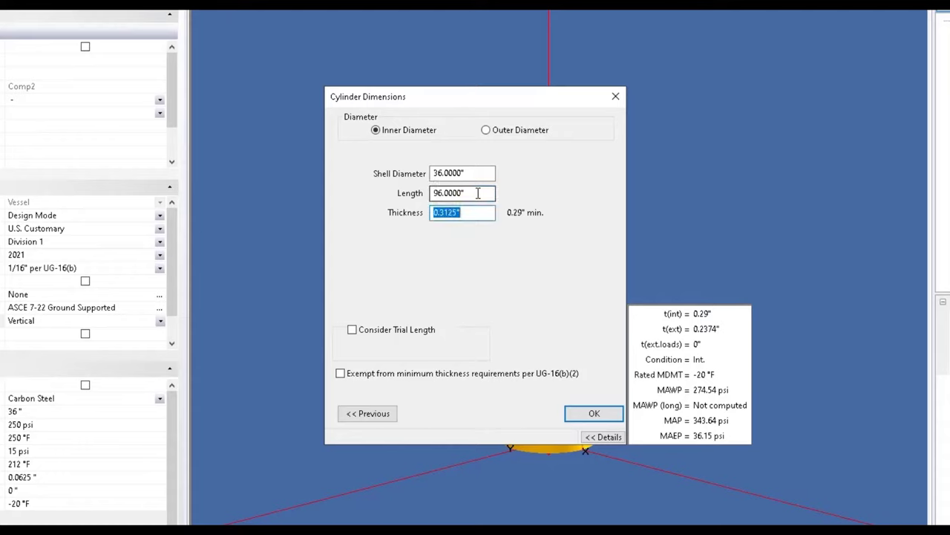